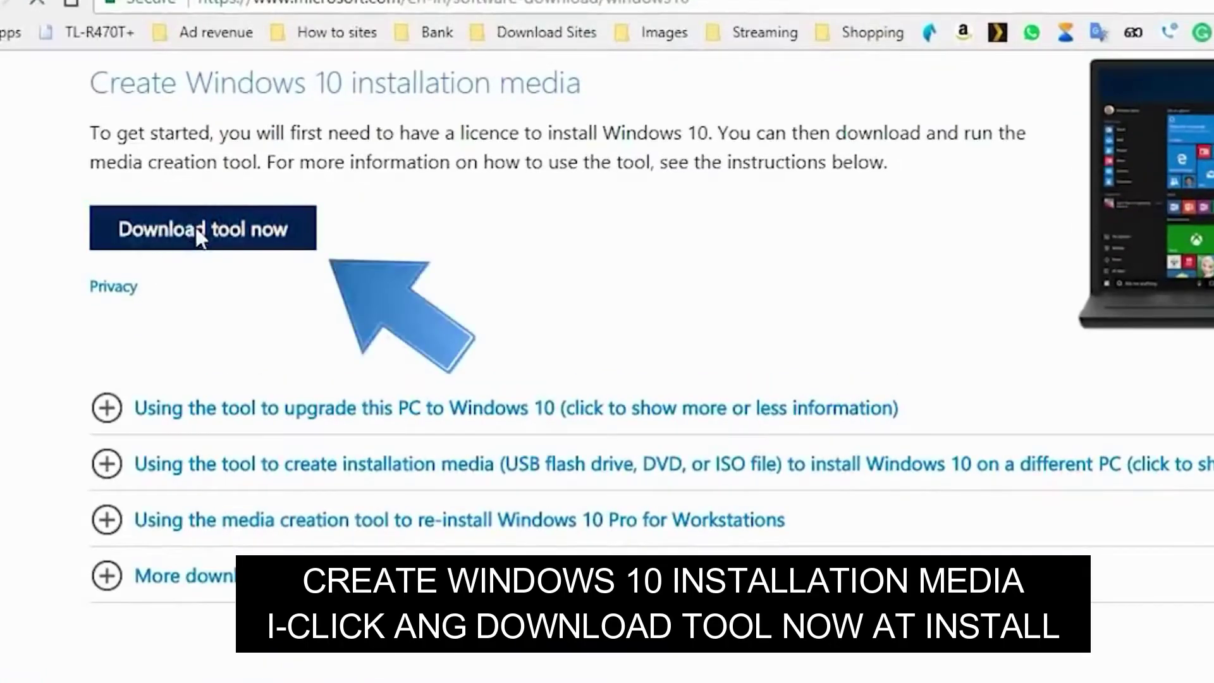
# Step: Download the Windows 10 media creation tool and set it to create installation media for another PC, accepting the license terms
pyautogui.click(200, 239)
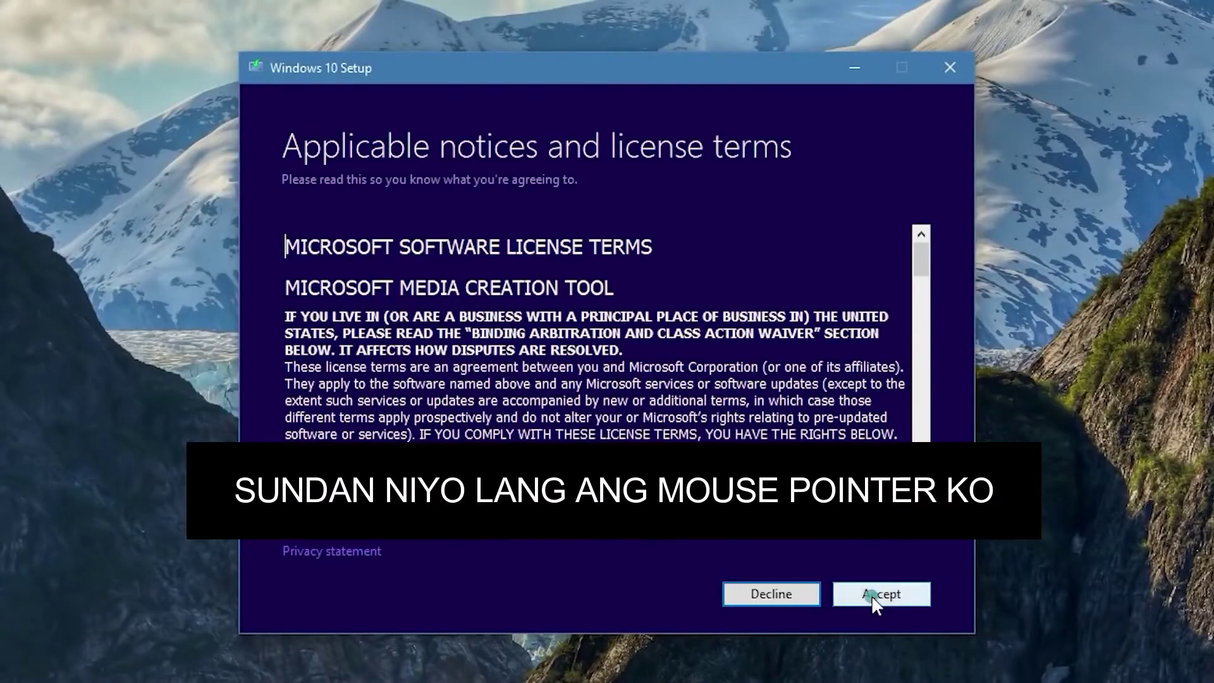
pyautogui.click(873, 594)
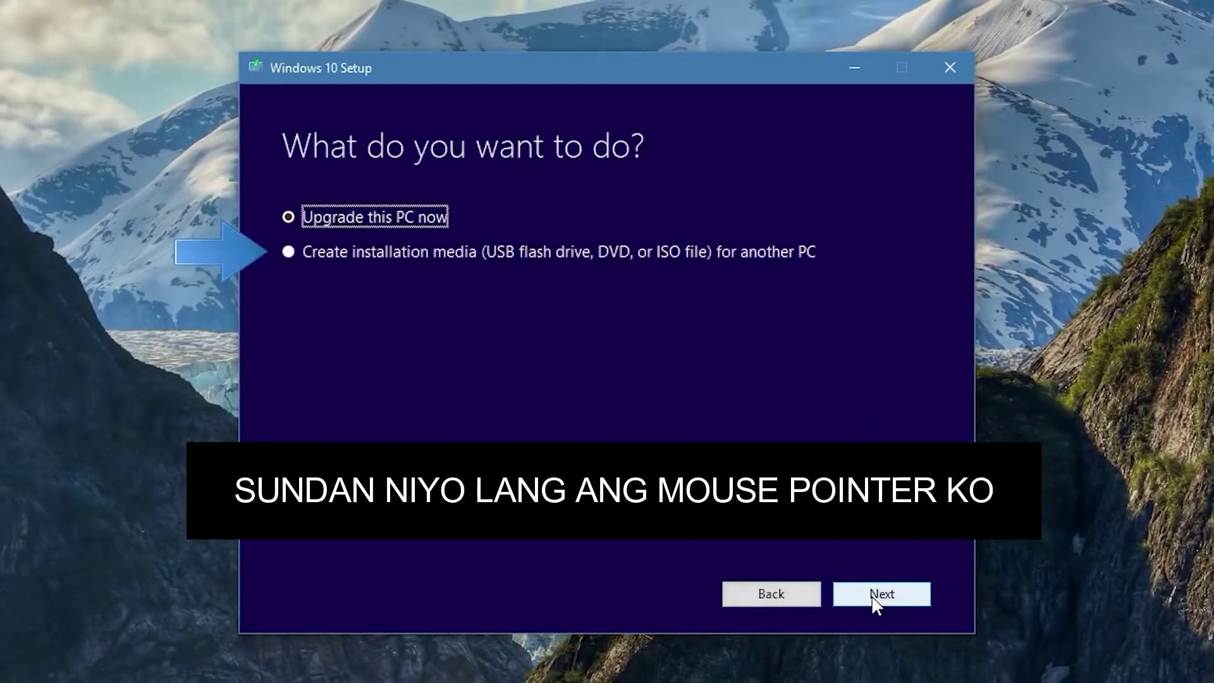
pyautogui.click(321, 253)
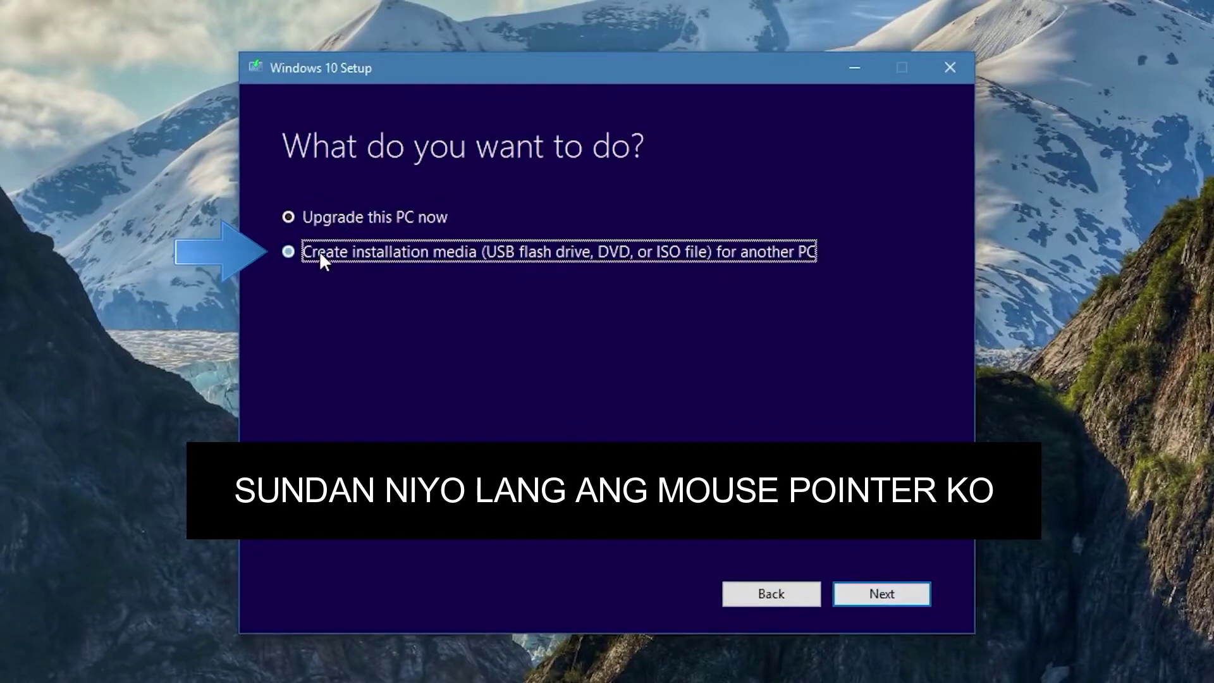
pyautogui.click(881, 595)
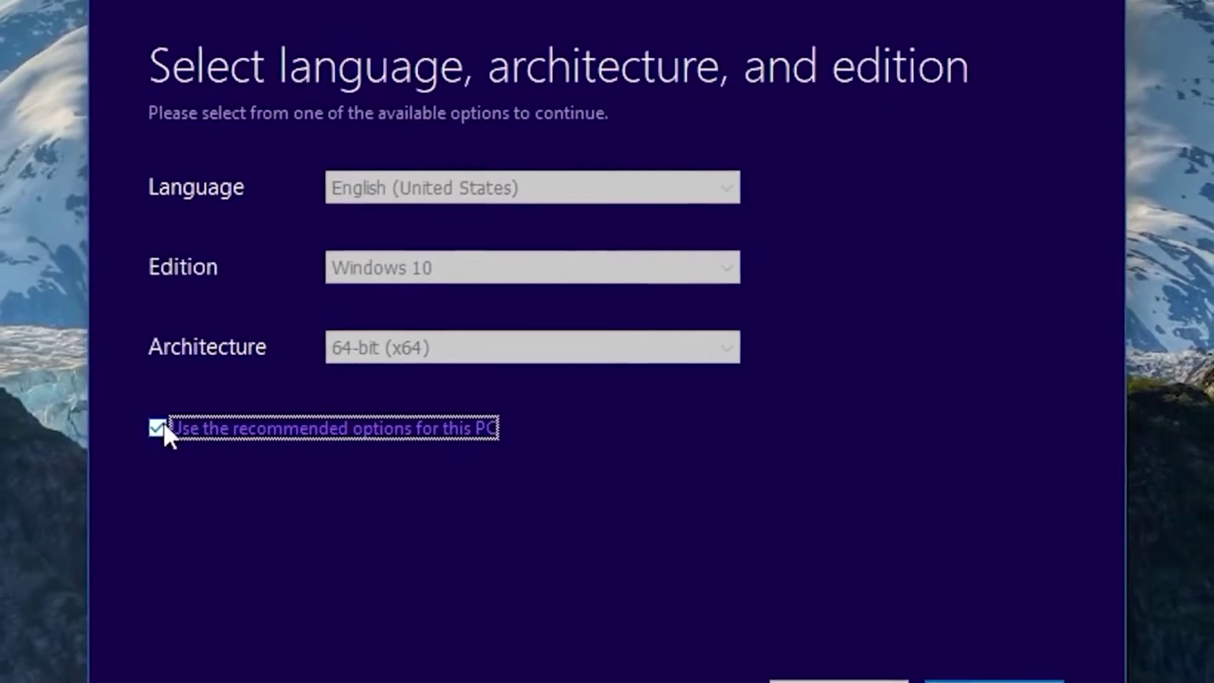
# Step: Turn off the recommended options for this PC and choose English (United States), Windows 10 and 64-bit (x64) for the installation media
pyautogui.click(154, 429)
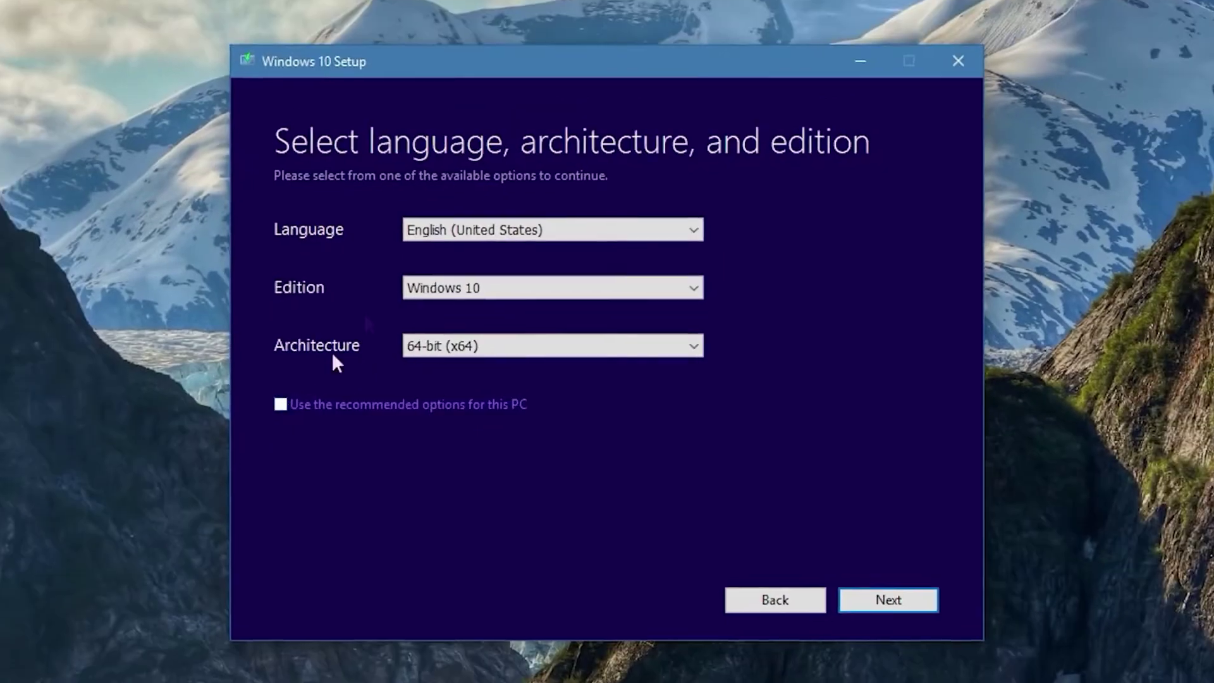
pyautogui.click(426, 215)
pyautogui.click(419, 235)
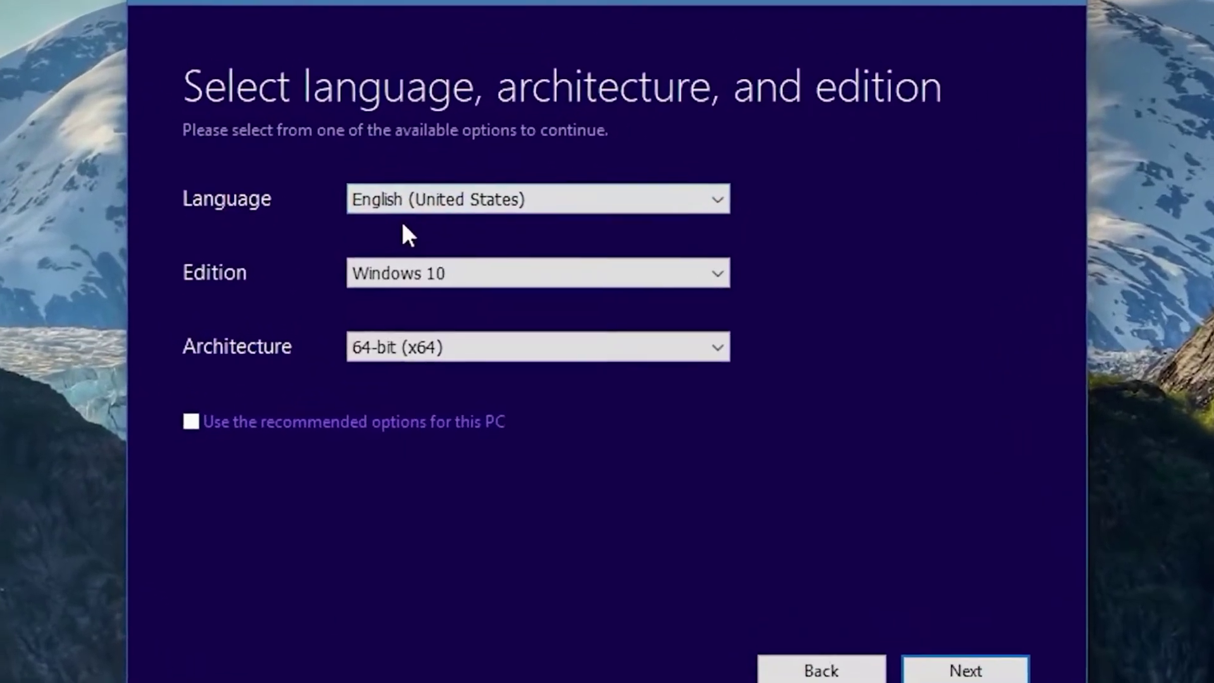
pyautogui.click(436, 278)
pyautogui.click(427, 283)
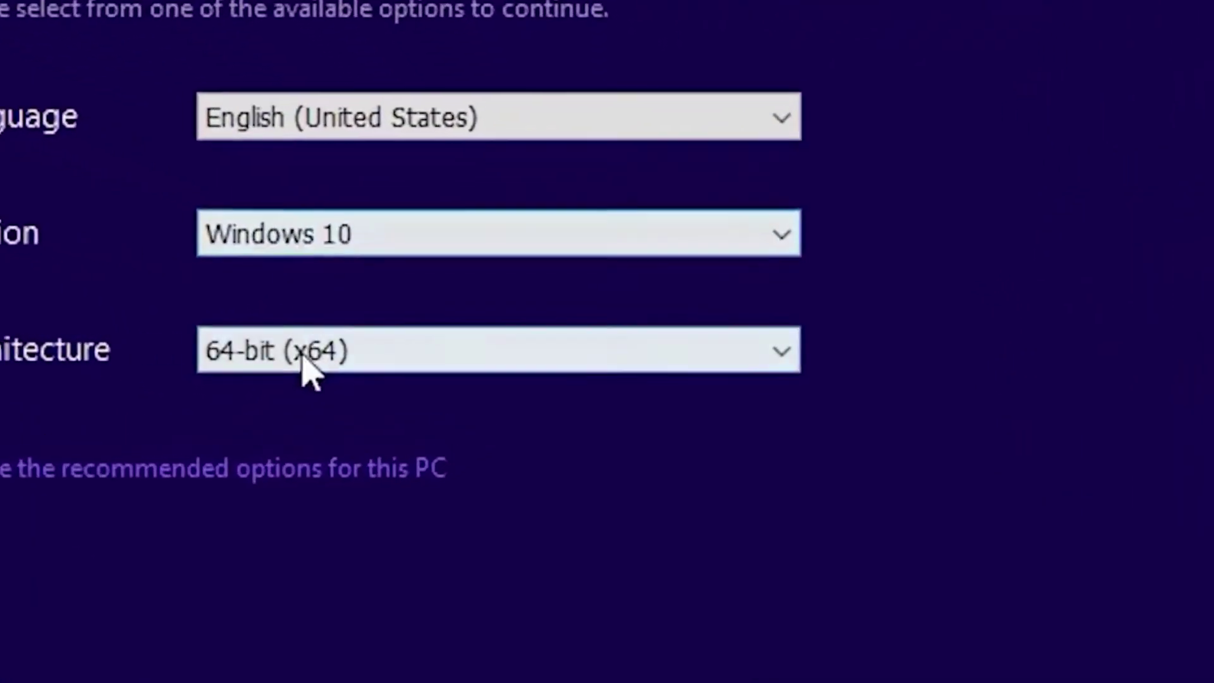
pyautogui.click(342, 350)
pyautogui.click(347, 414)
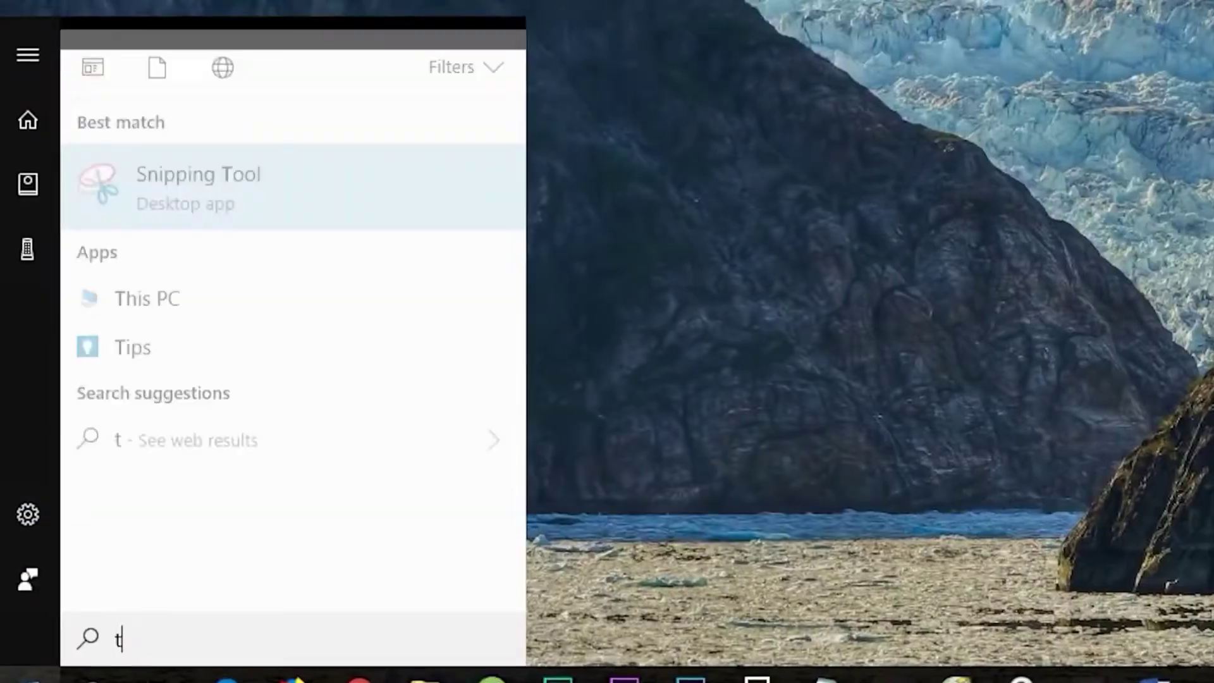
# Step: Search Windows for This PC and open its properties to check the system type
pyautogui.write('his')
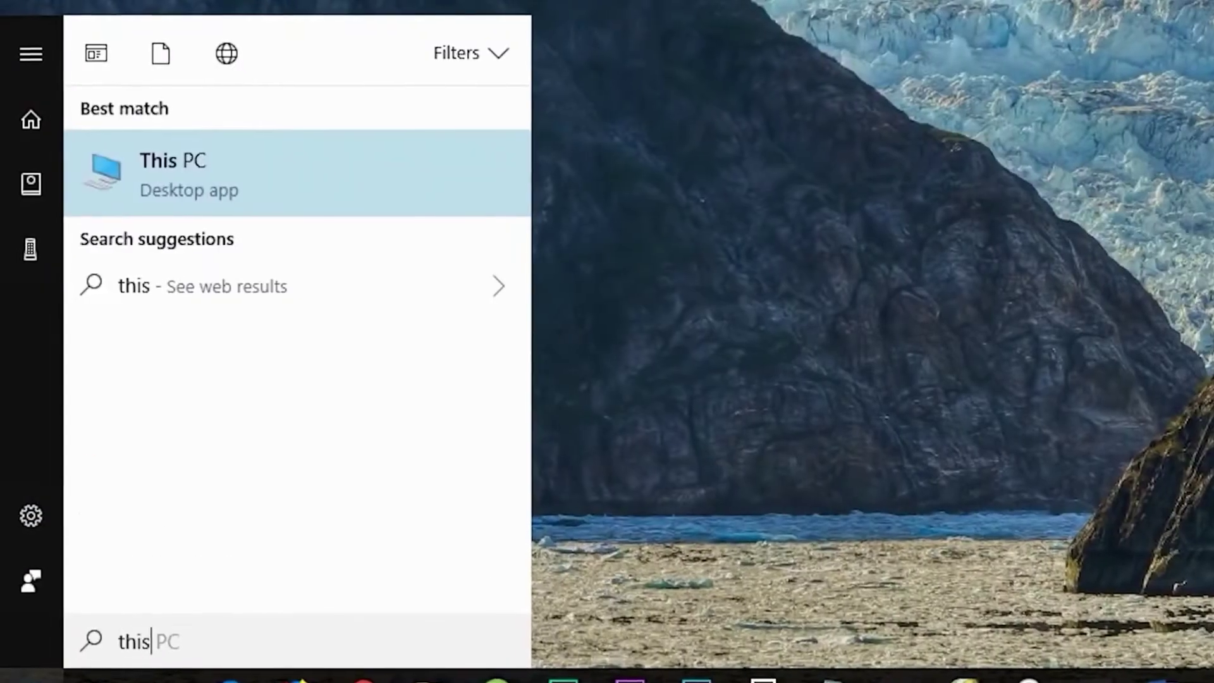
pyautogui.rightClick(234, 182)
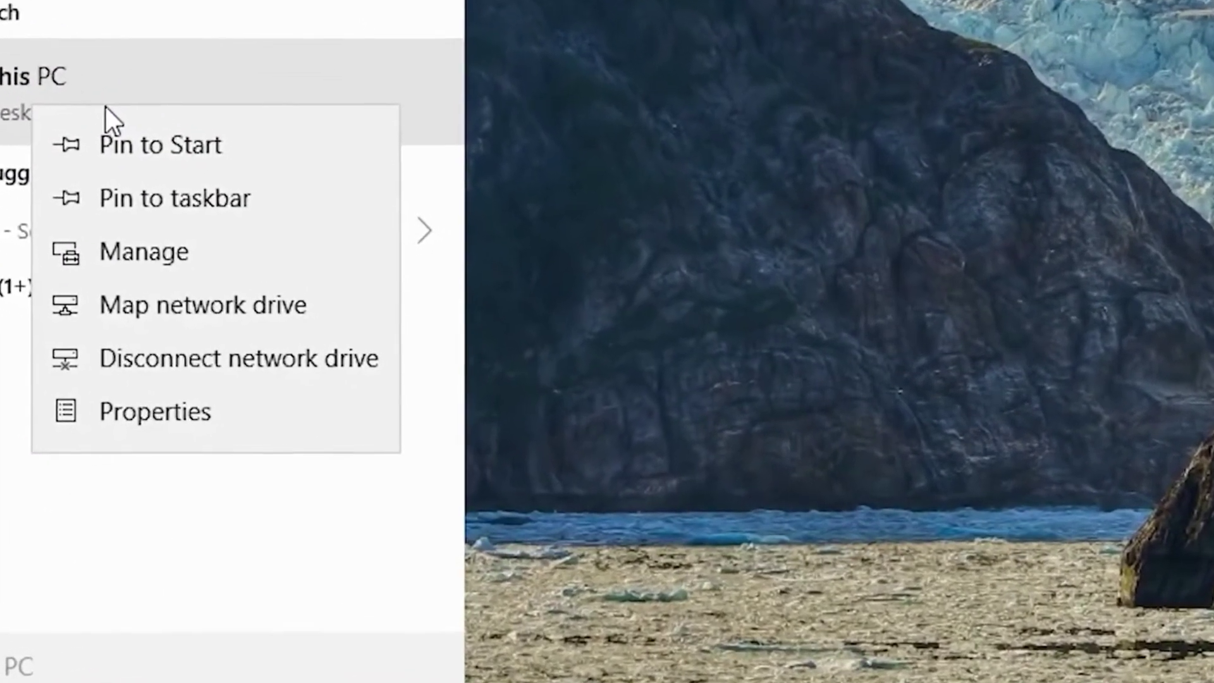
pyautogui.click(19, 402)
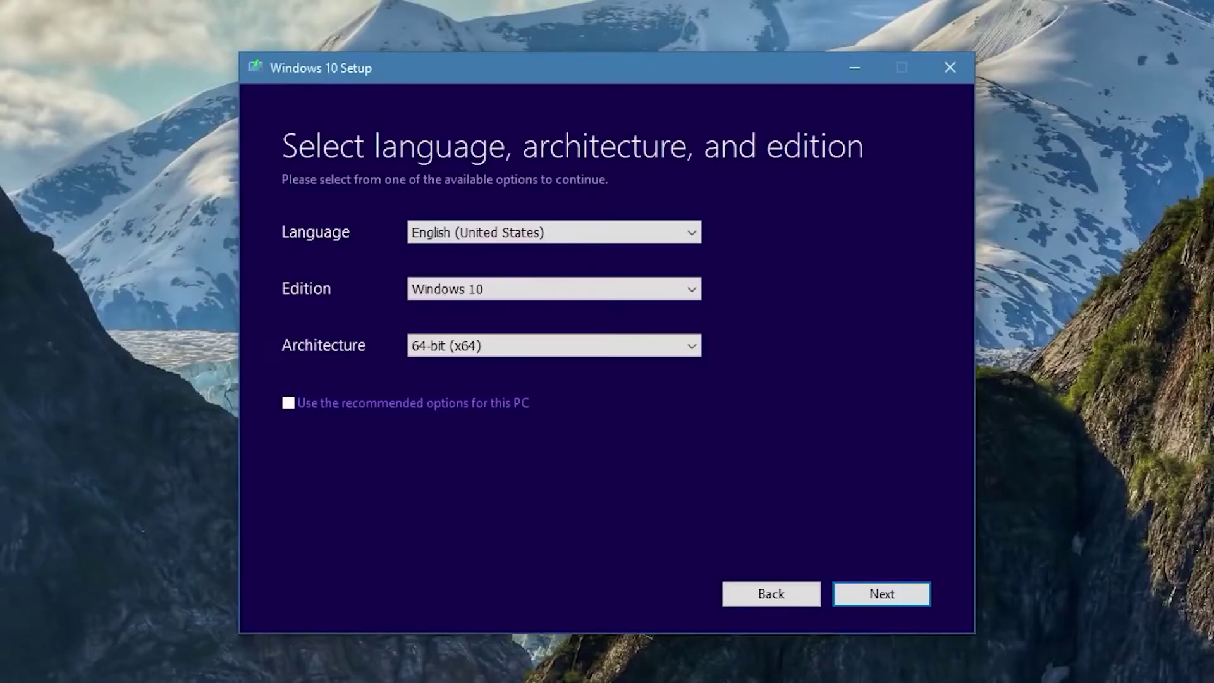
# Step: Select the 64-bit (x64) architecture for the installation media and continue to the media choice
pyautogui.click(542, 346)
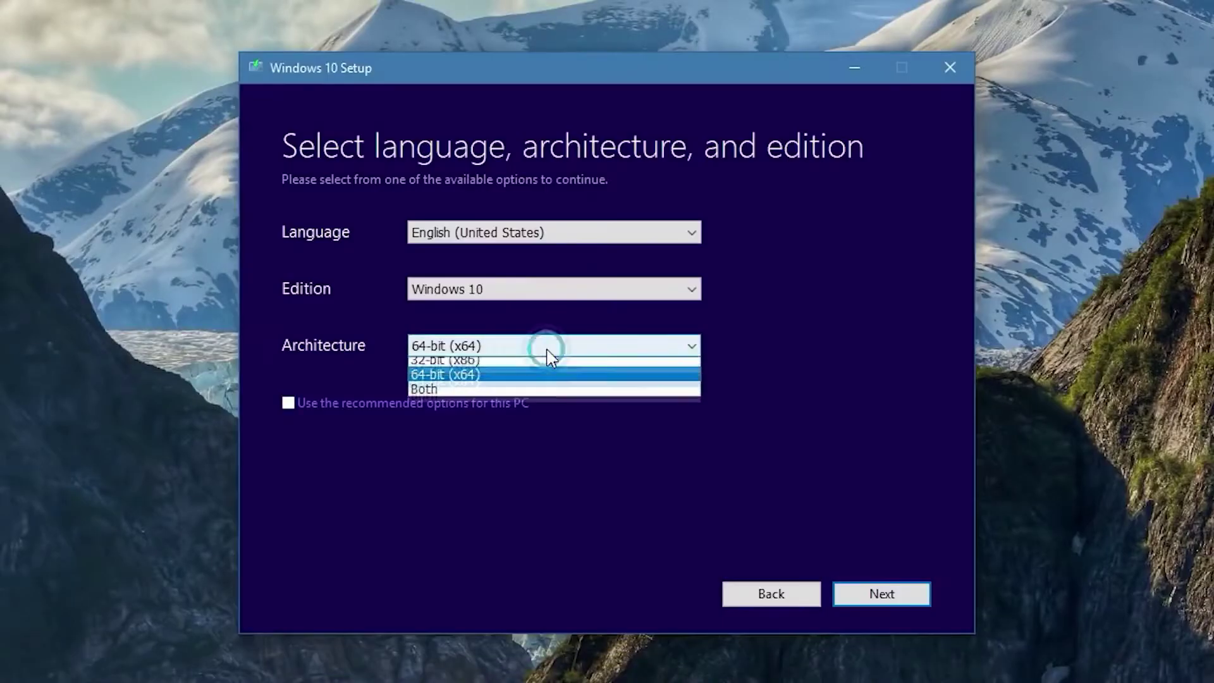
pyautogui.click(533, 375)
pyautogui.click(848, 595)
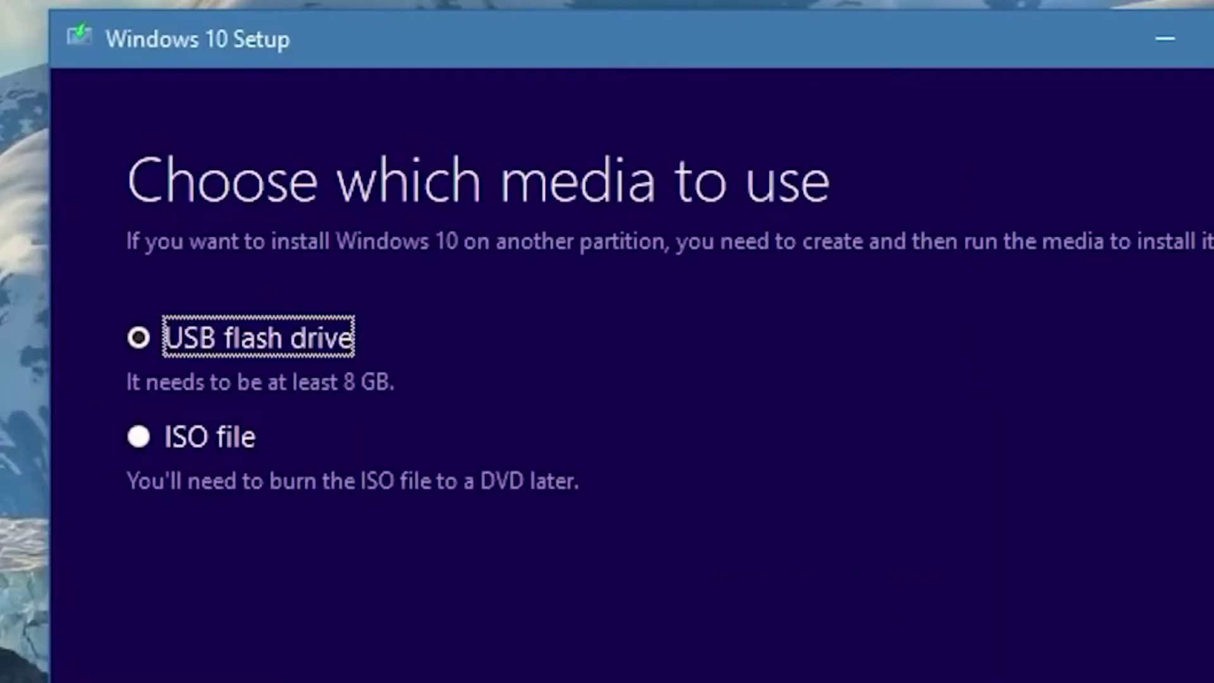
# Step: Choose ISO file as the media and save it to the Desktop under the name Windows
pyautogui.click(135, 437)
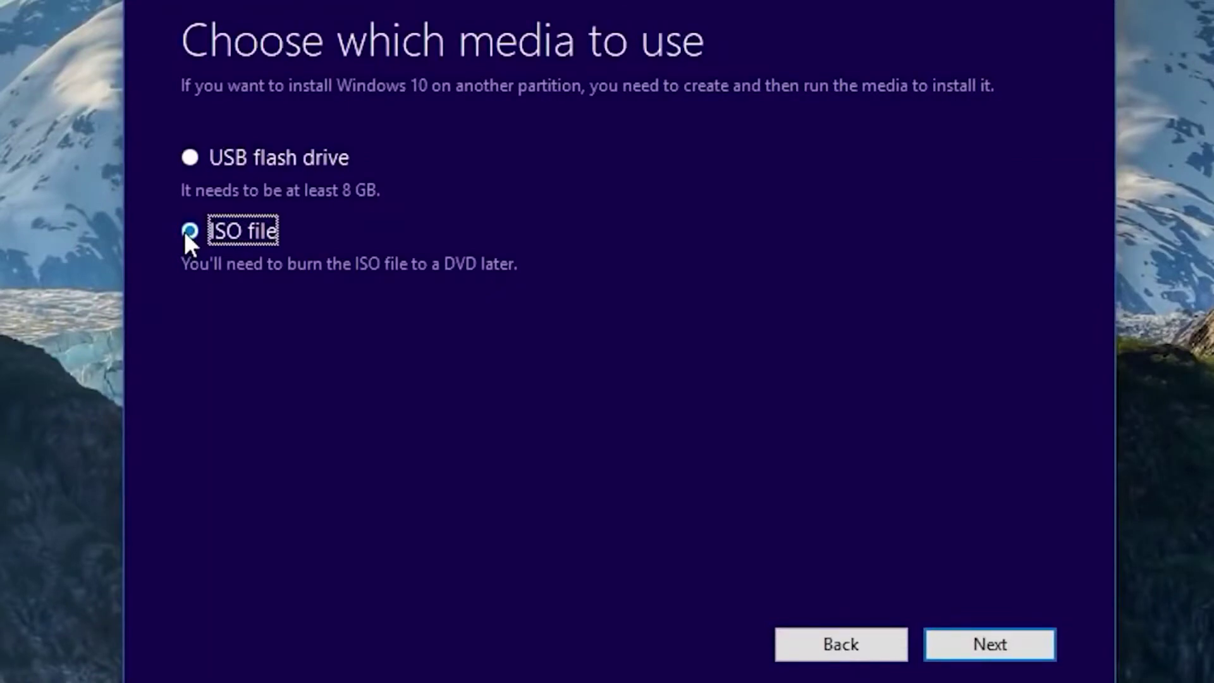
pyautogui.click(993, 647)
pyautogui.click(50, 167)
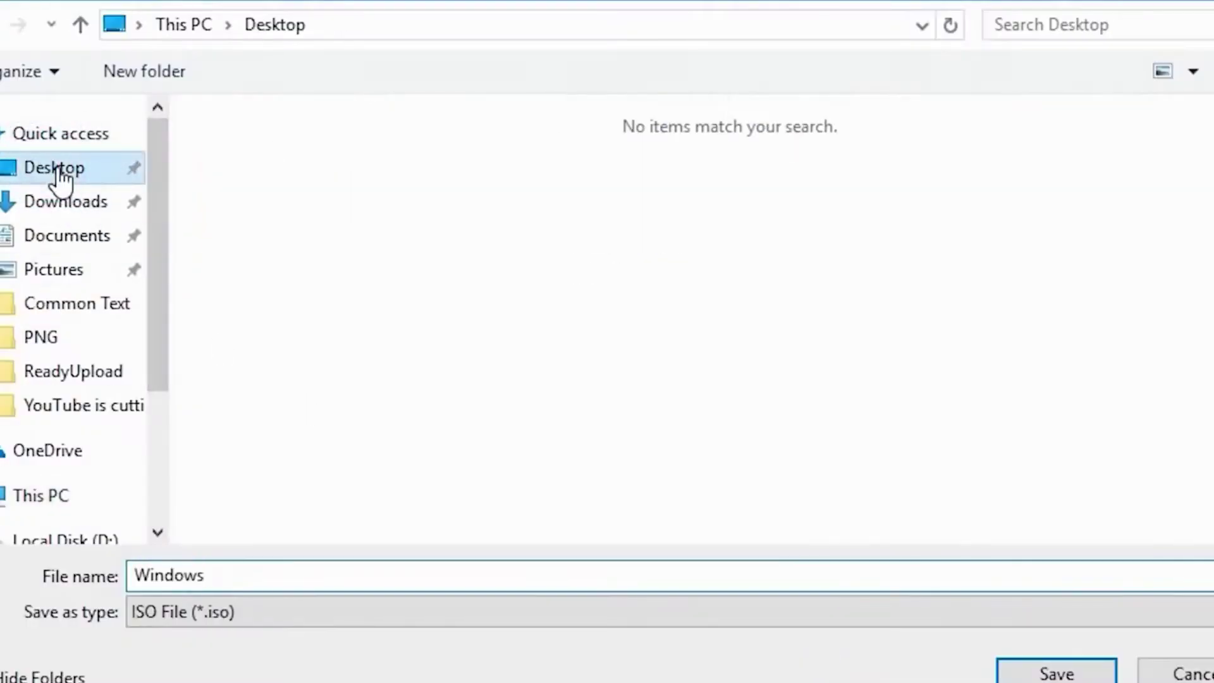
pyautogui.click(1059, 670)
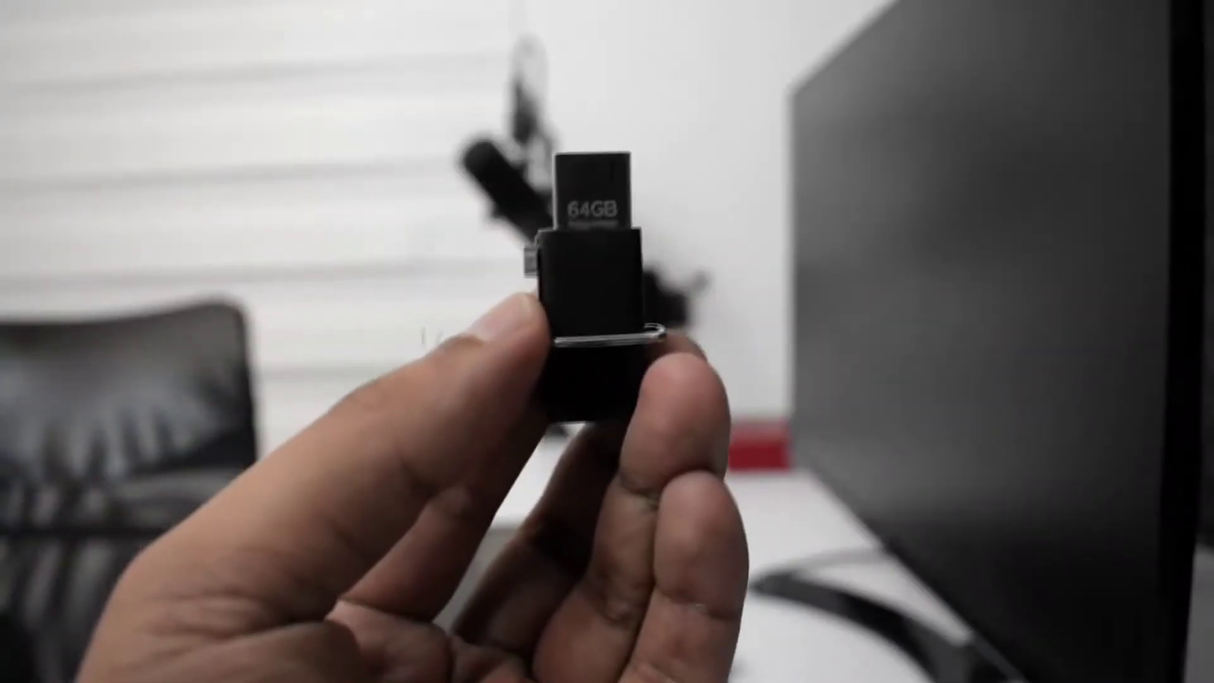
# Step: Switch to the Downloads folder and launch rufus-2.18
pyautogui.click(199, 671)
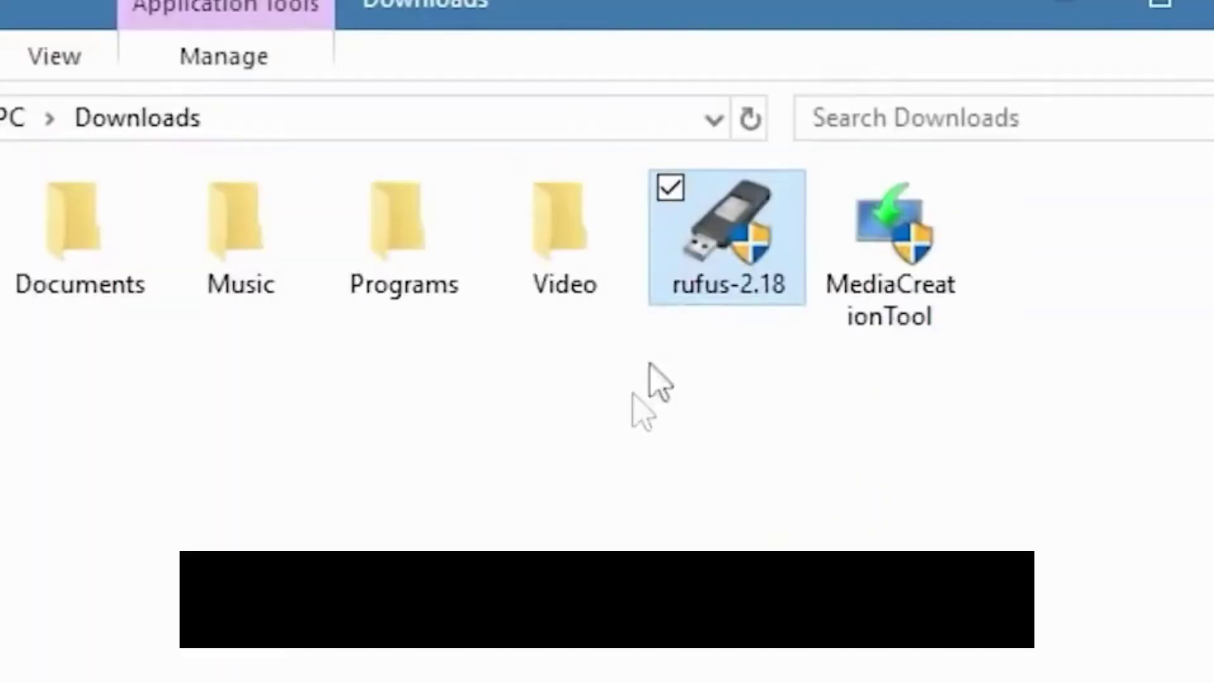
pyautogui.moveTo(708, 253)
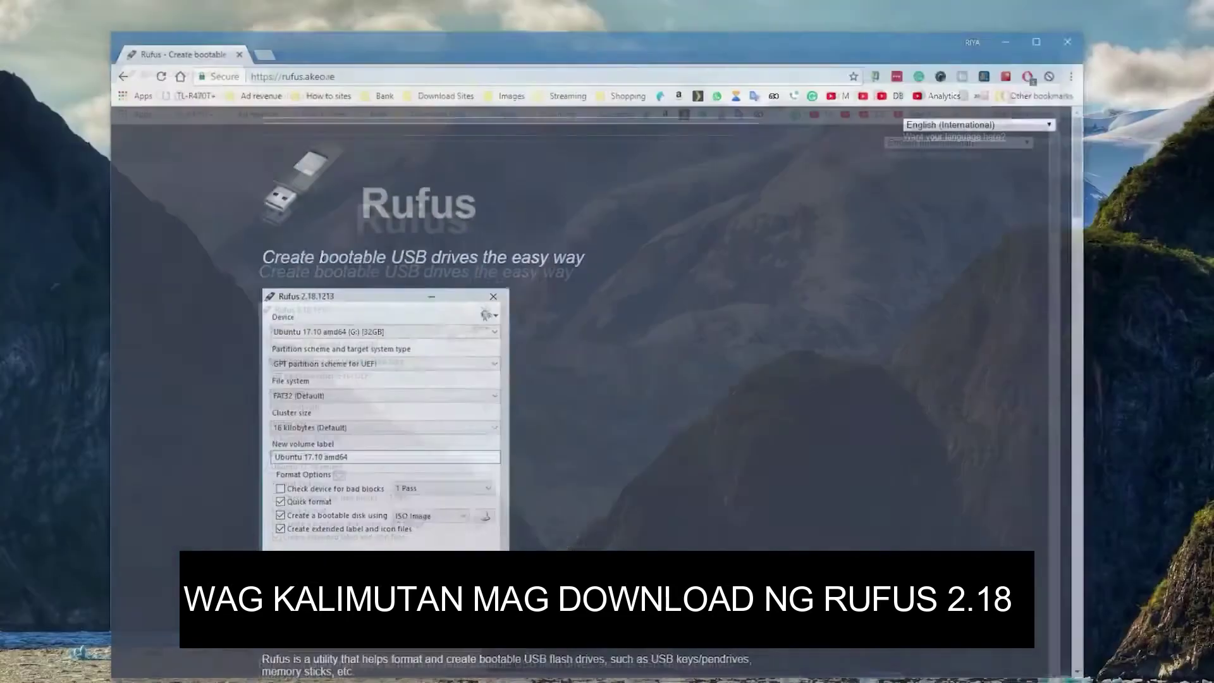
pyautogui.click(537, 183)
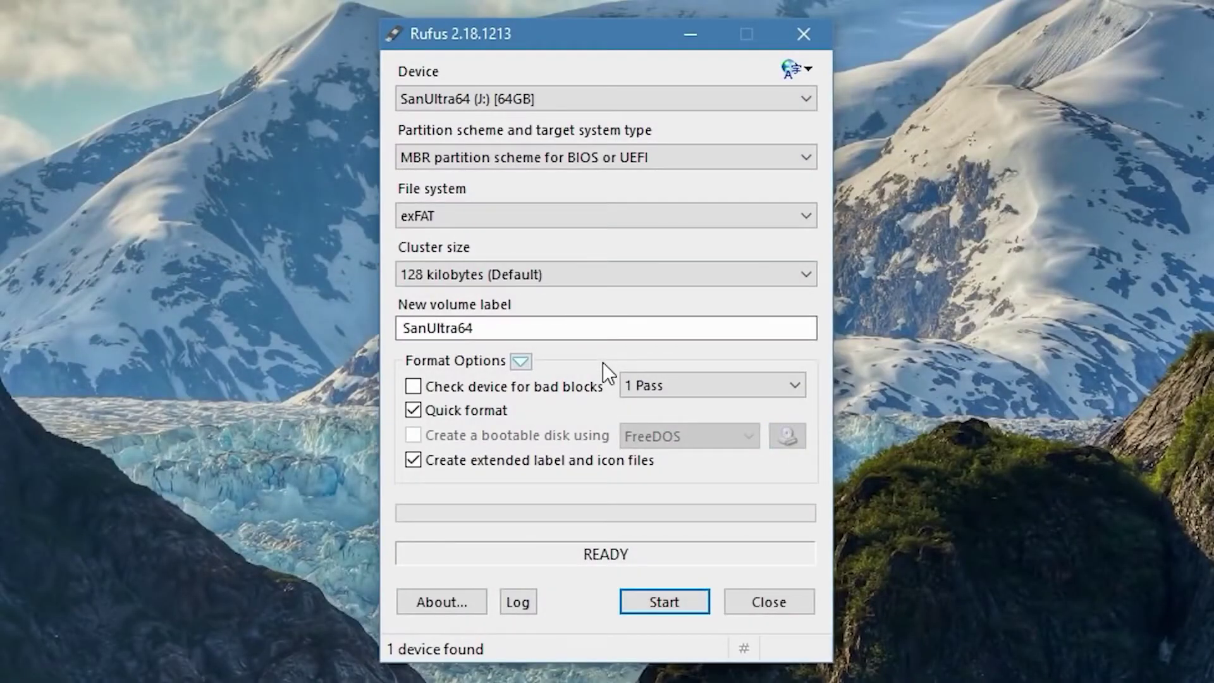
# Step: Keep SanUltra64 (J:) [64GB] as the target device and set the file system to NTFS
pyautogui.click(530, 100)
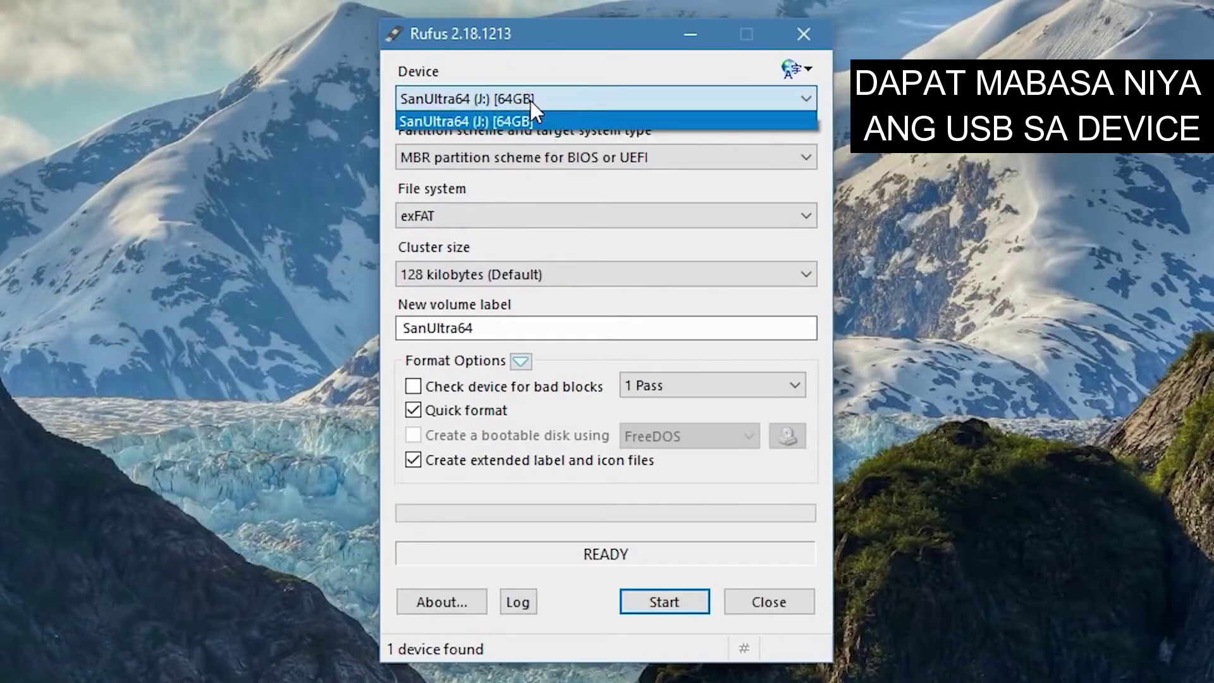
pyautogui.click(530, 100)
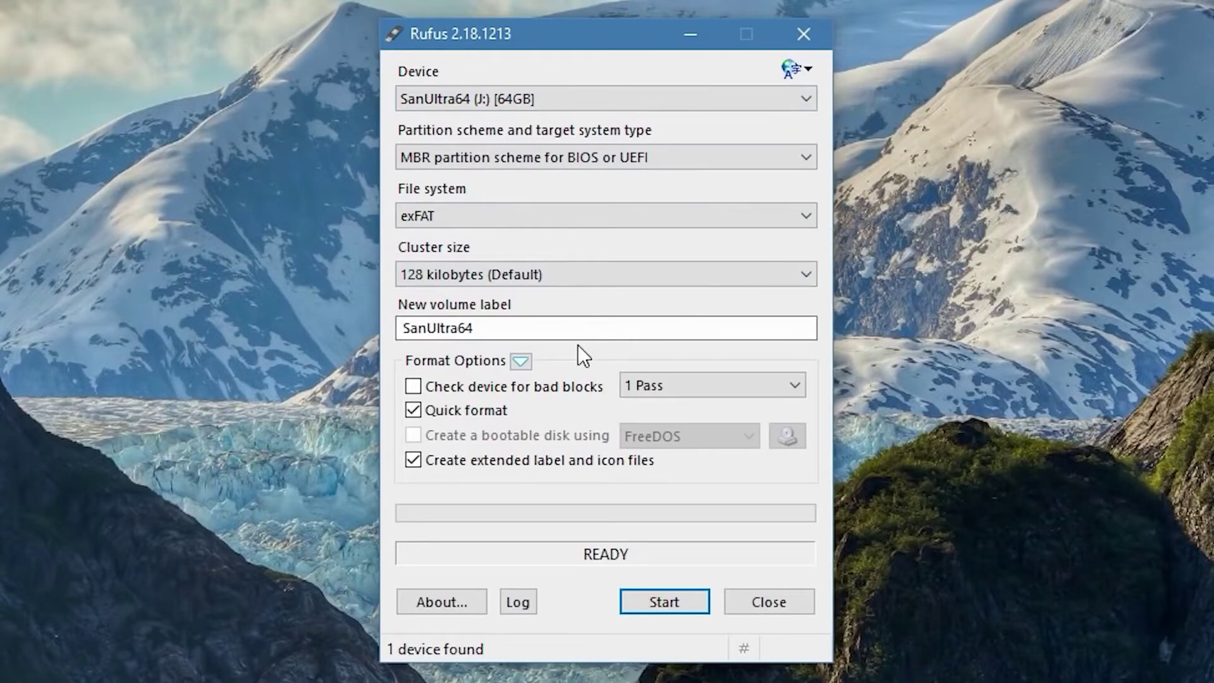
pyautogui.click(455, 215)
pyautogui.click(433, 254)
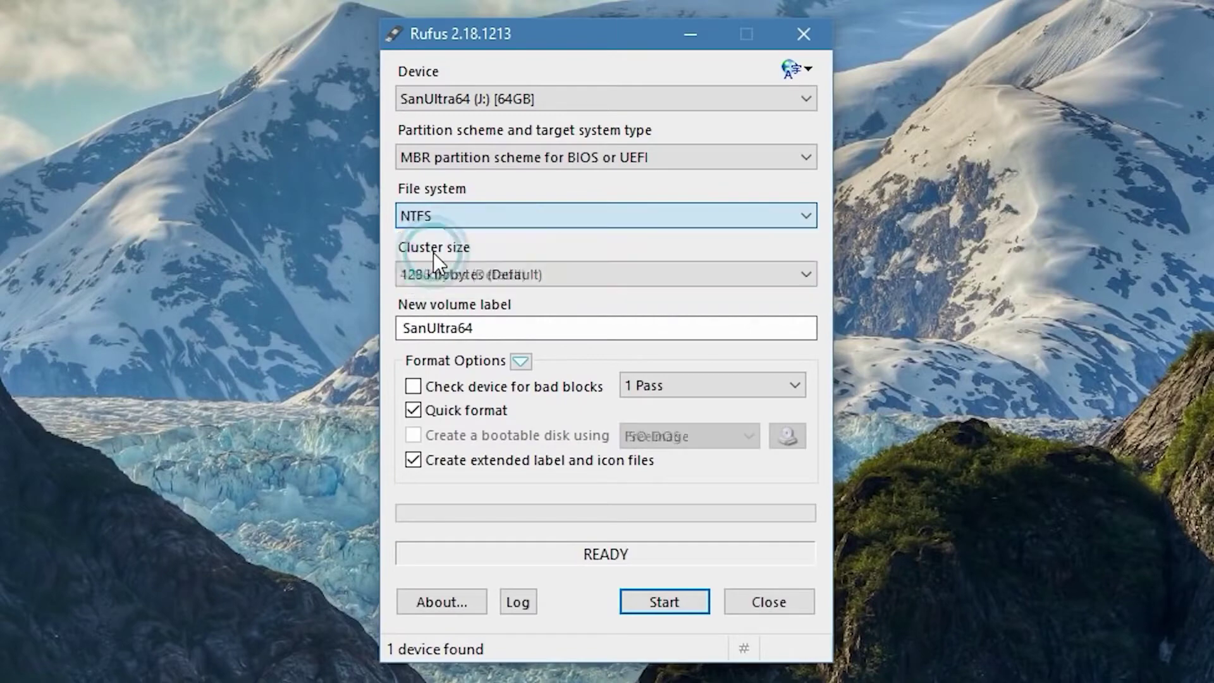
# Step: Load the Windows ISO image from the Desktop as the source for the bootable disk
pyautogui.click(779, 438)
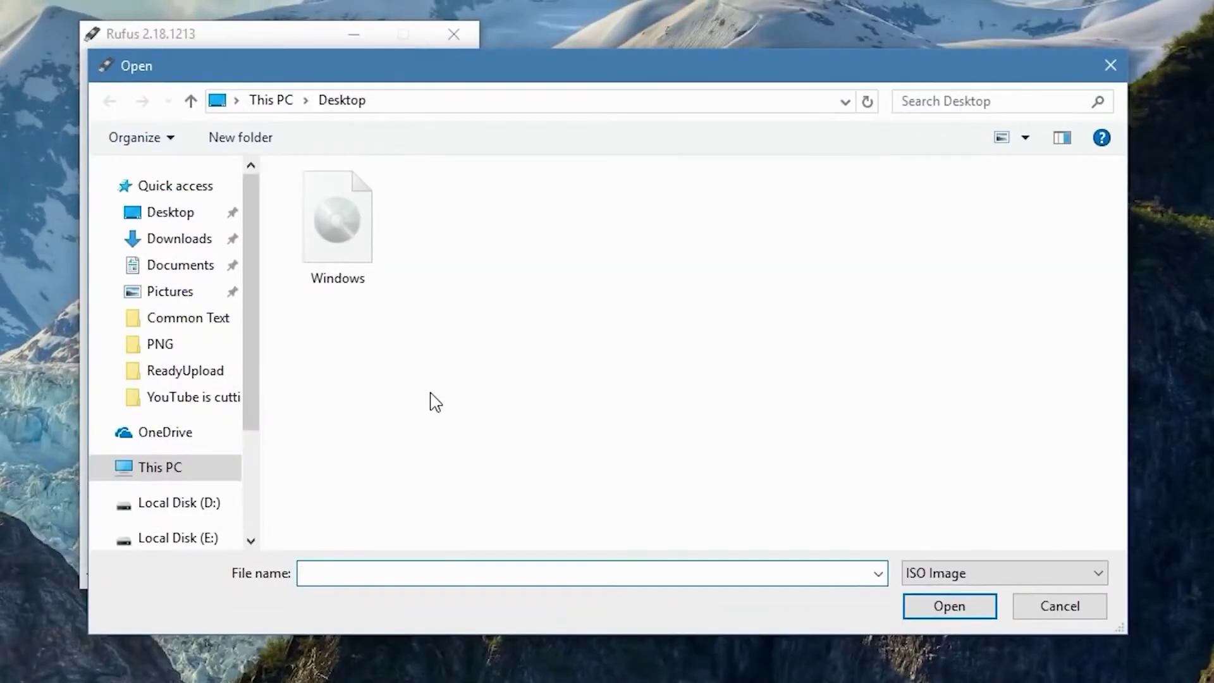
pyautogui.click(342, 225)
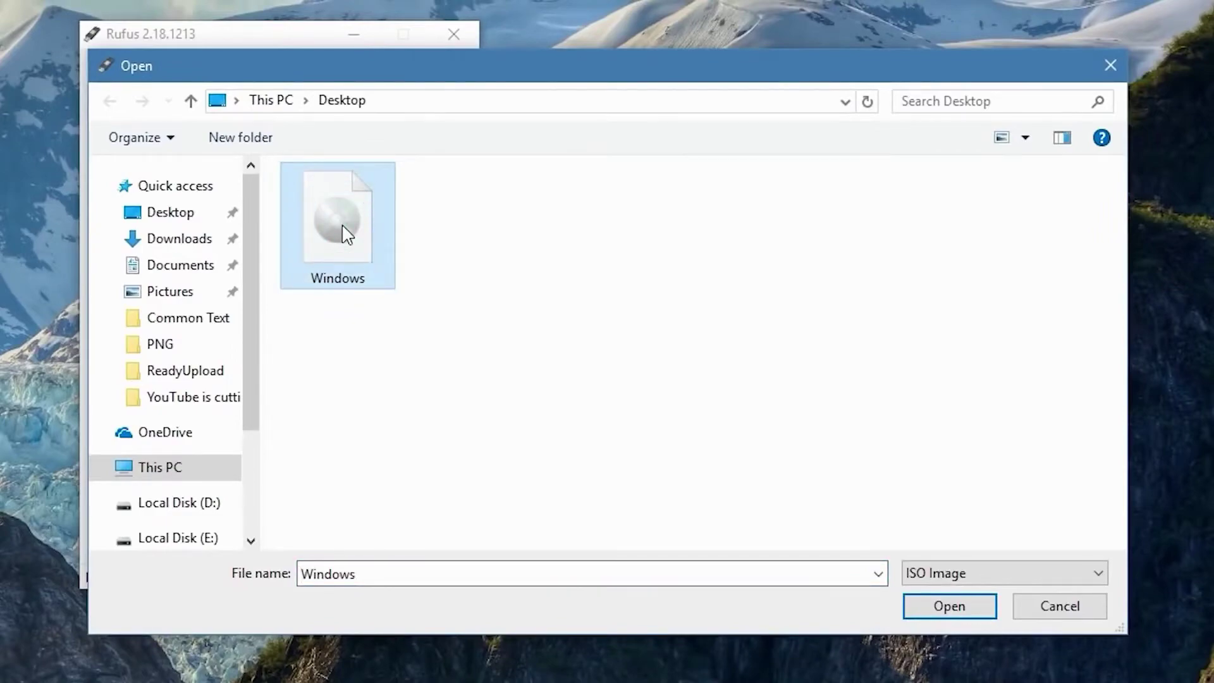
pyautogui.click(961, 606)
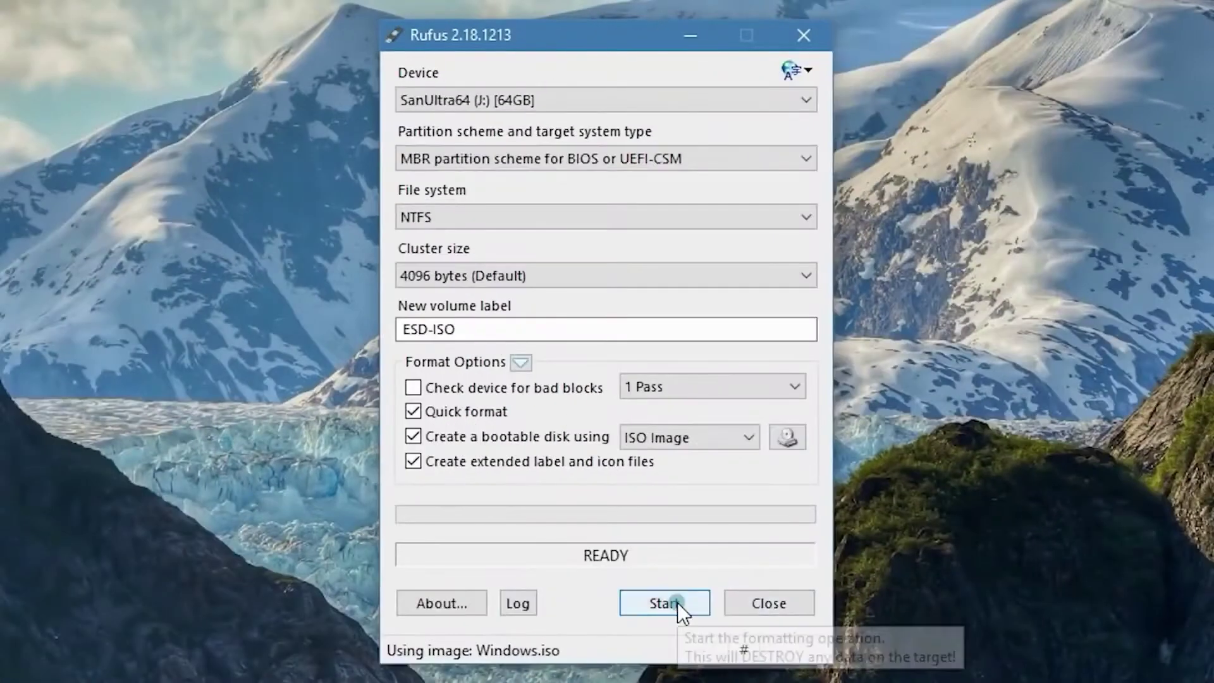
# Step: Write the ISO image to the USB drive, agreeing to erase all its data, and close Rufus when finished
pyautogui.click(665, 603)
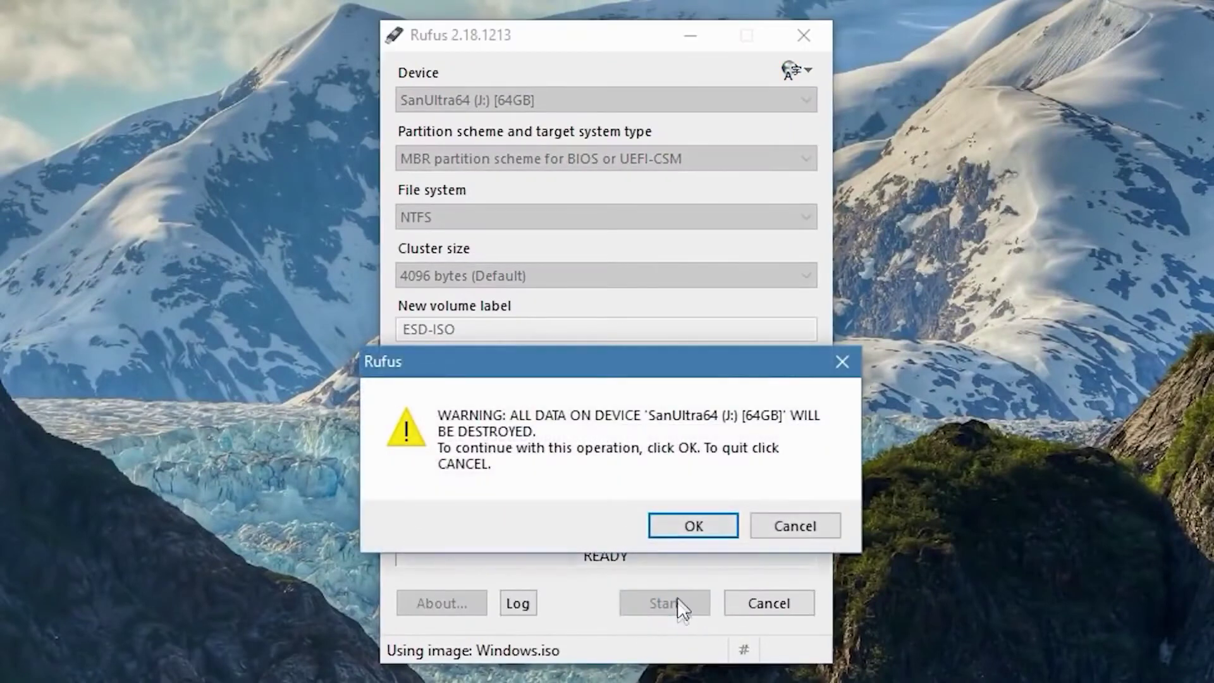
pyautogui.click(677, 522)
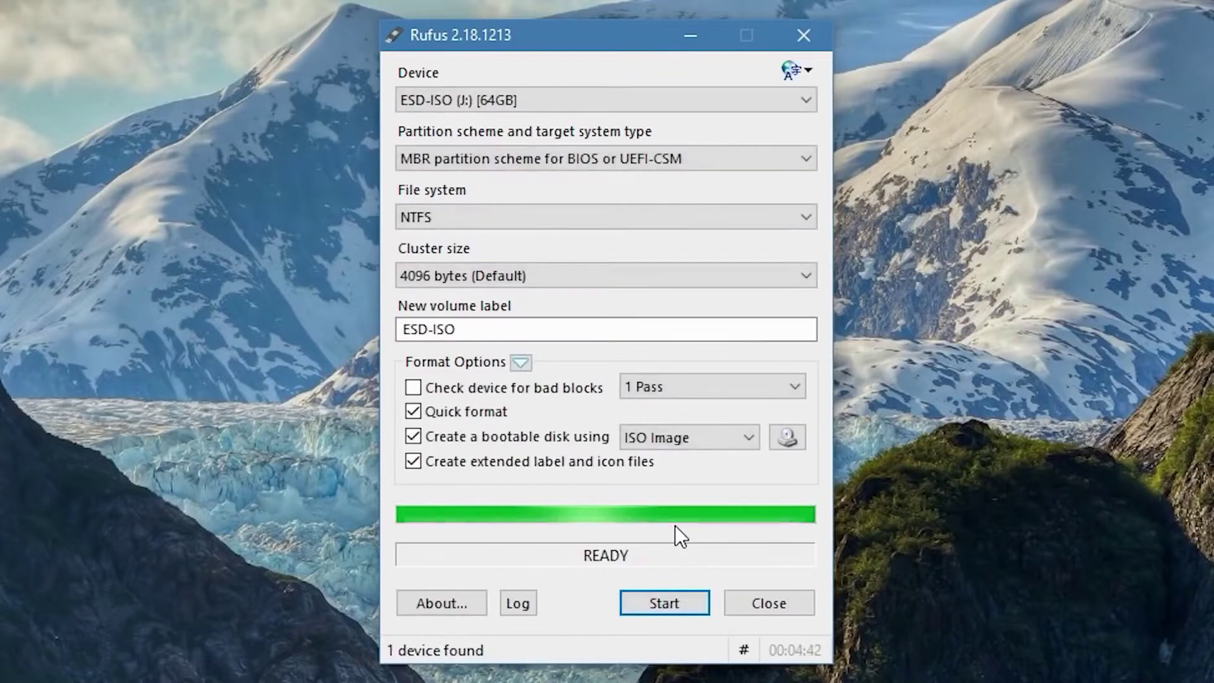
pyautogui.click(752, 603)
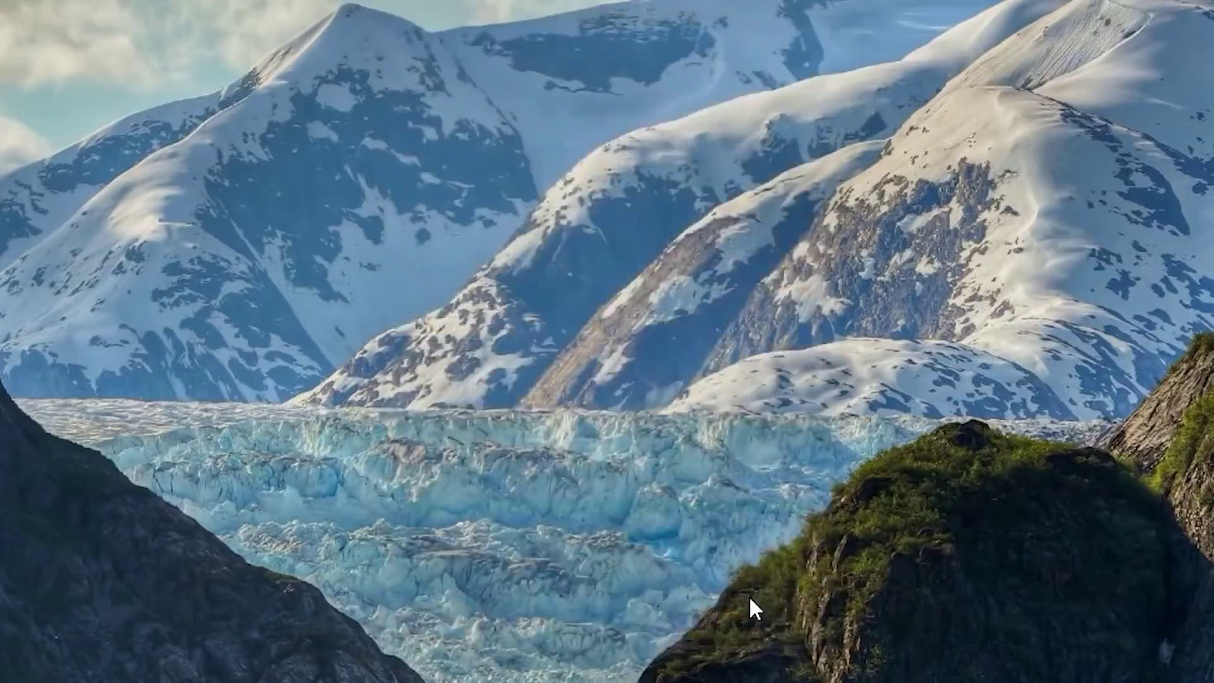